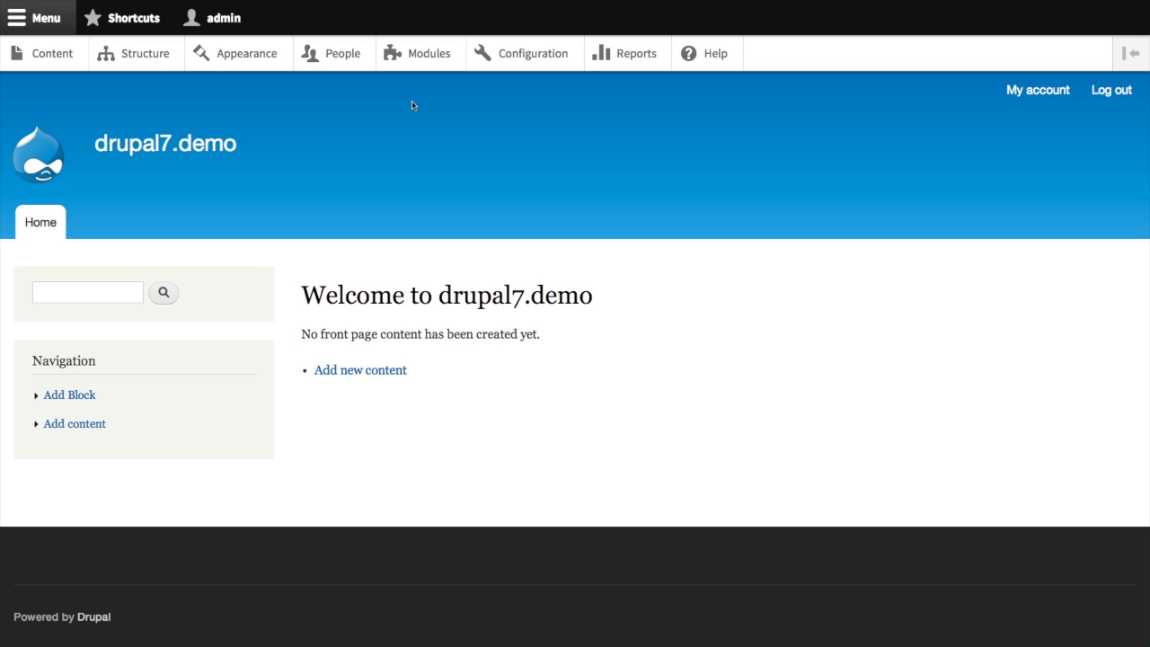
Switch the admin toolbar to a vertical sidebar, then back to horizontal.
left_click(1134, 52)
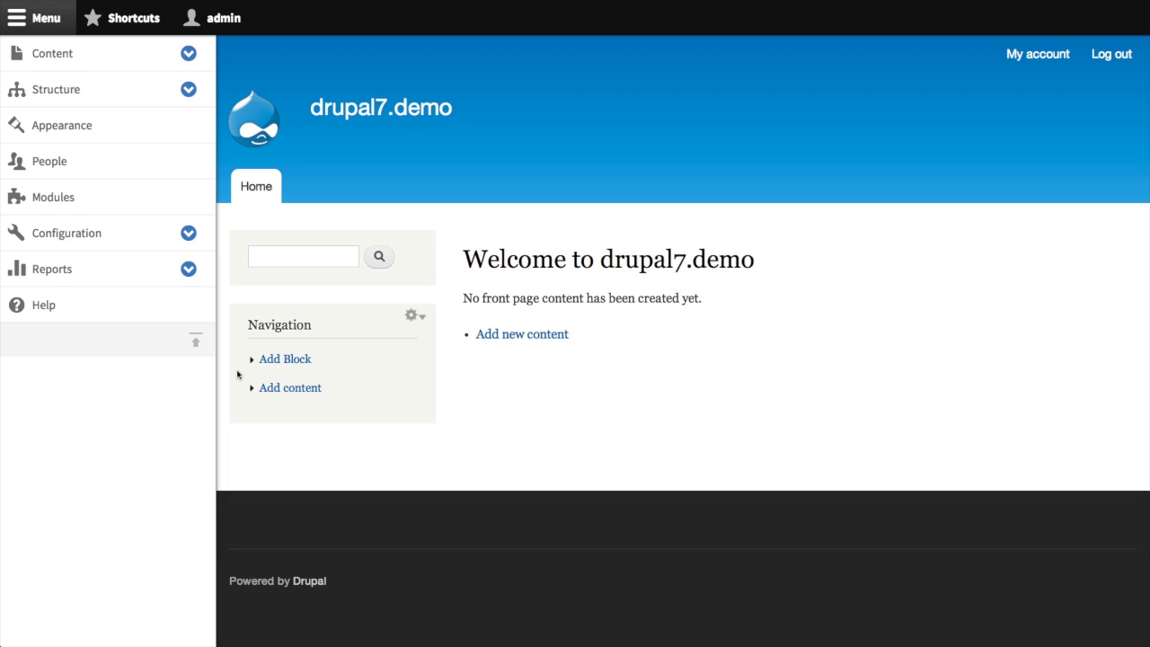
left_click(196, 343)
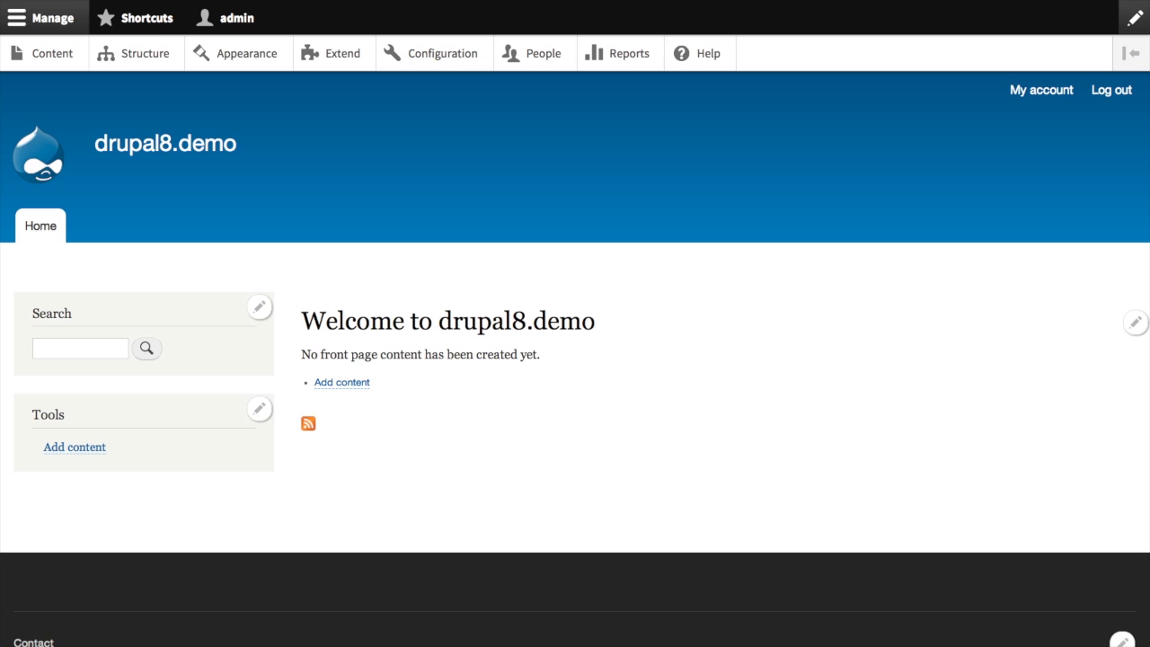
View the drupal7.demo Content list, then go to the Structure overview.
left_click(45, 54)
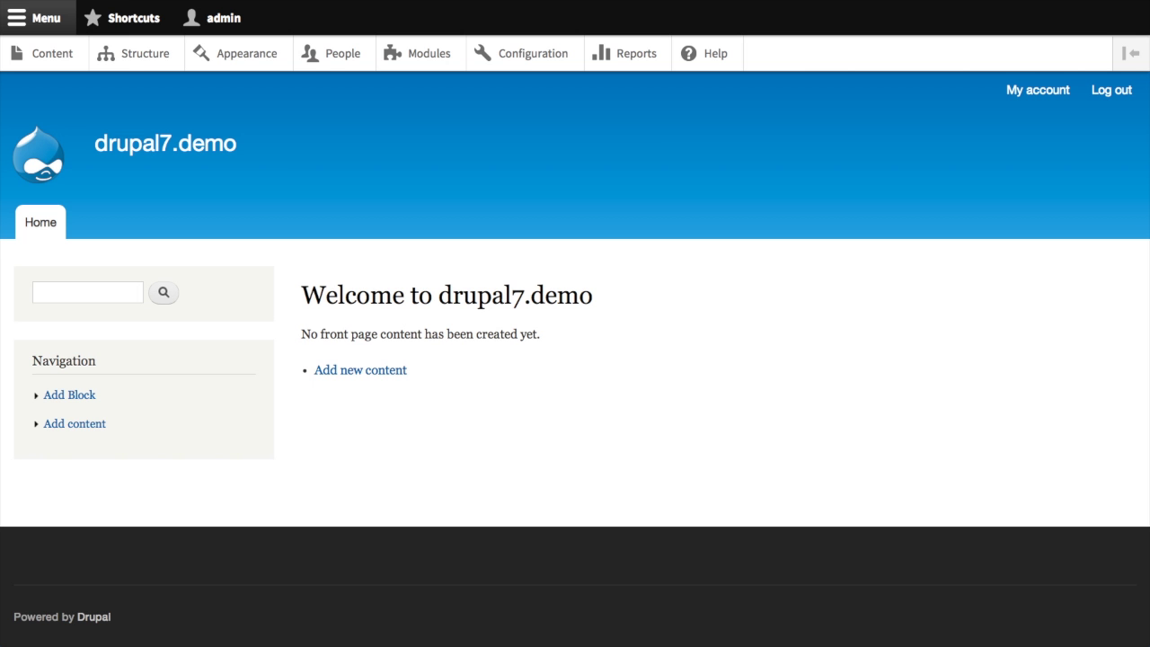
left_click(65, 60)
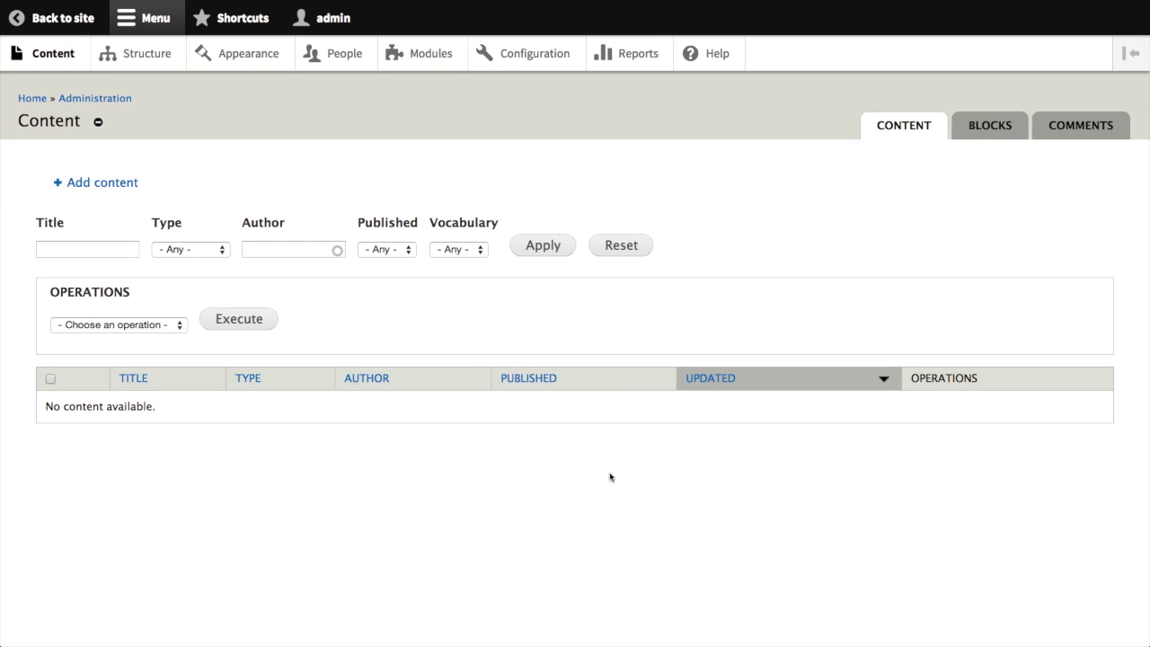
left_click(158, 62)
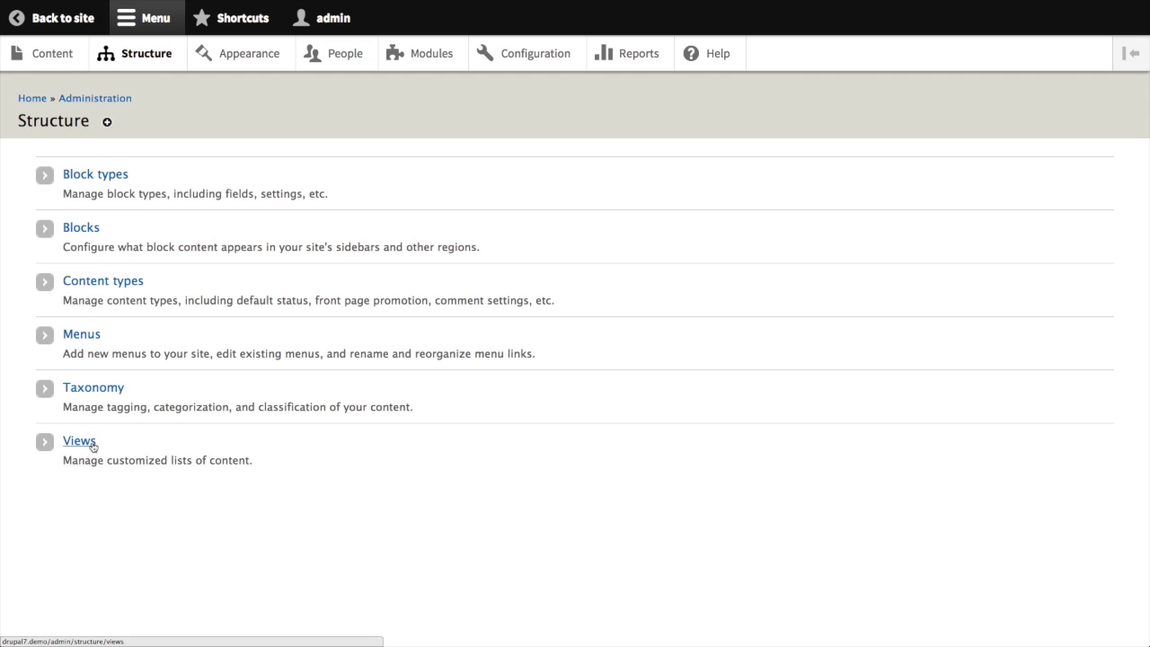
Browse the Views list, then return to the drupal7.demo Content page.
left_click(91, 445)
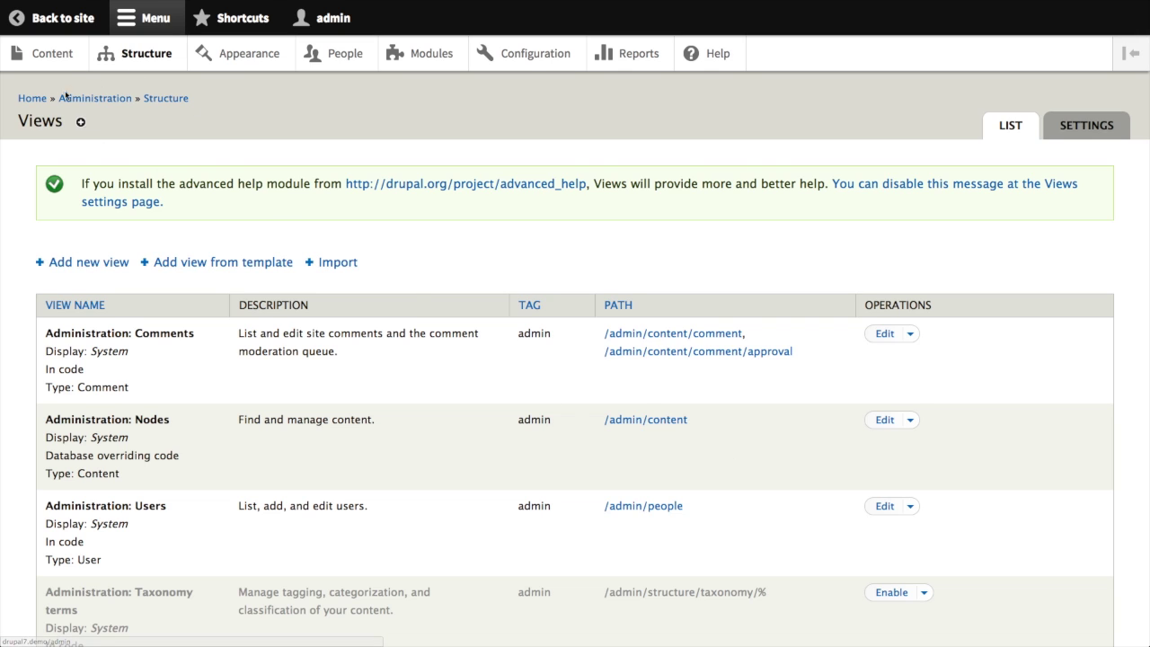
left_click(60, 58)
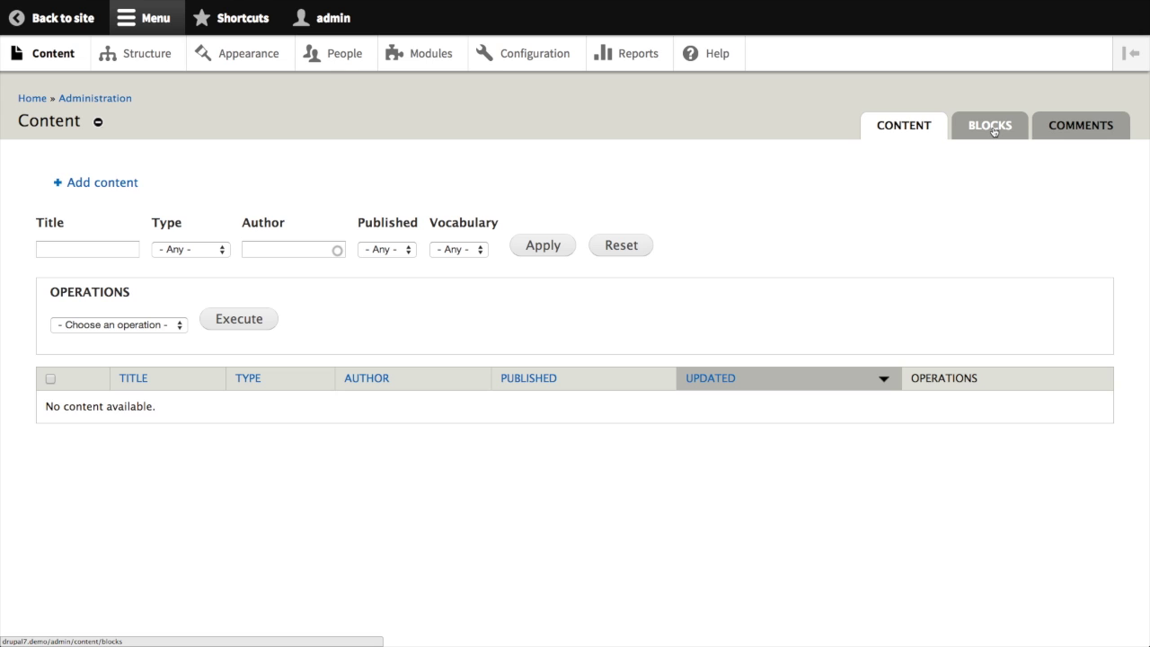
Filter the empty custom blocks list by Image Block, then go to the Appearance page.
left_click(992, 126)
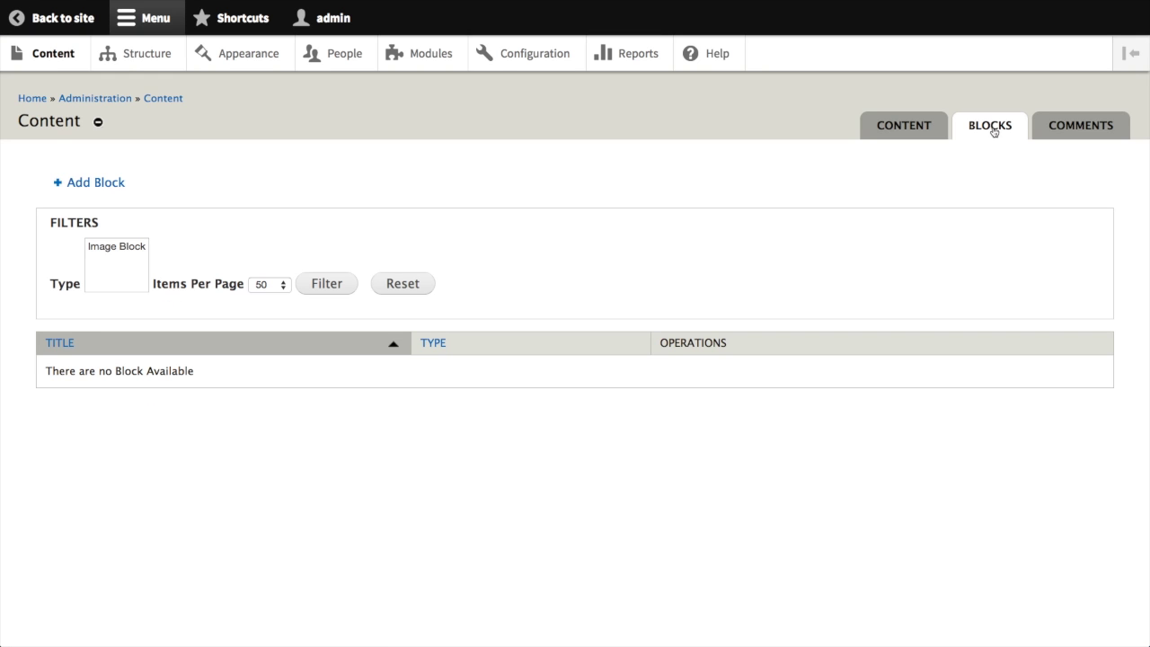
left_click(139, 252)
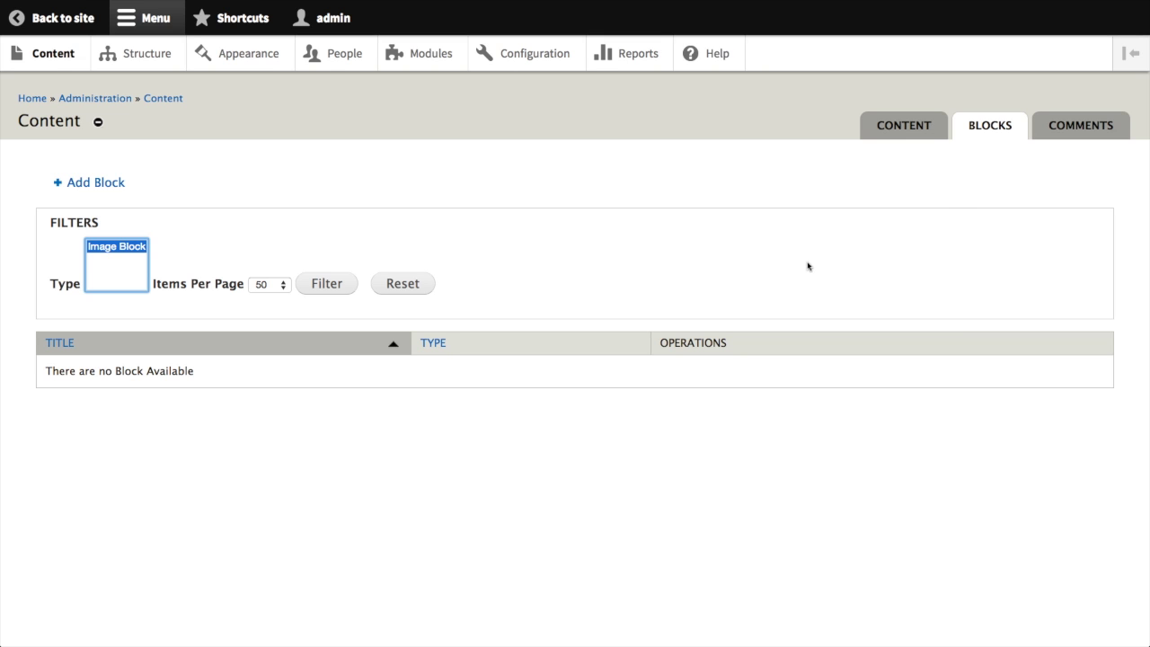
left_click(248, 66)
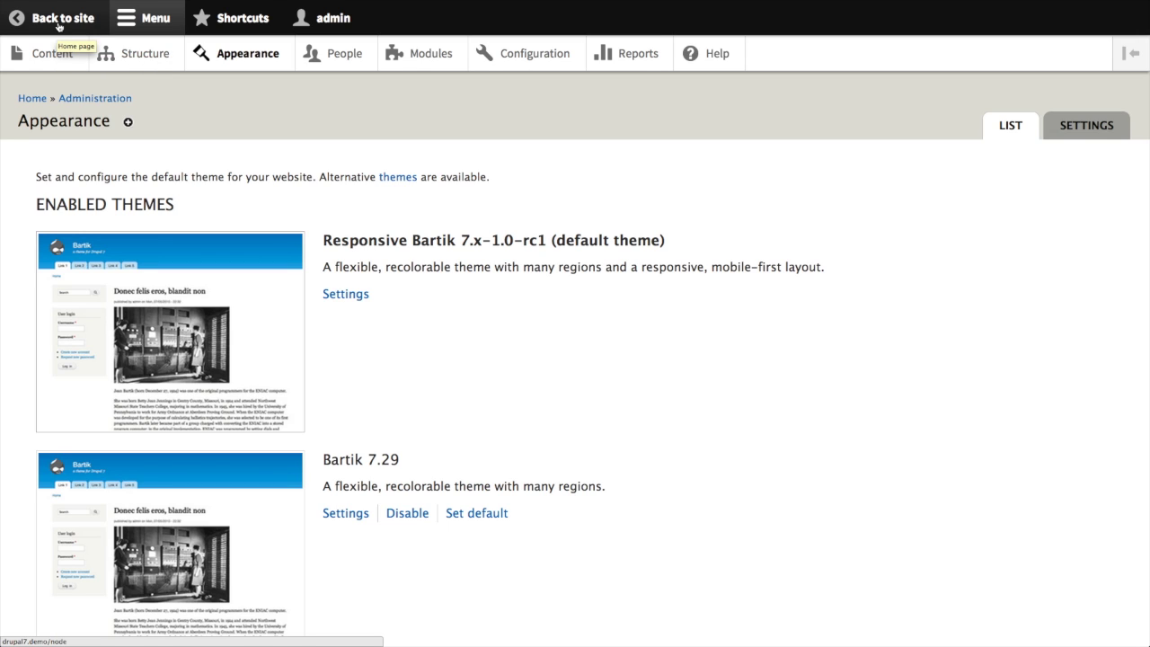
Go back to the front pages of drupal7.demo and drupal8.demo.
left_click(58, 25)
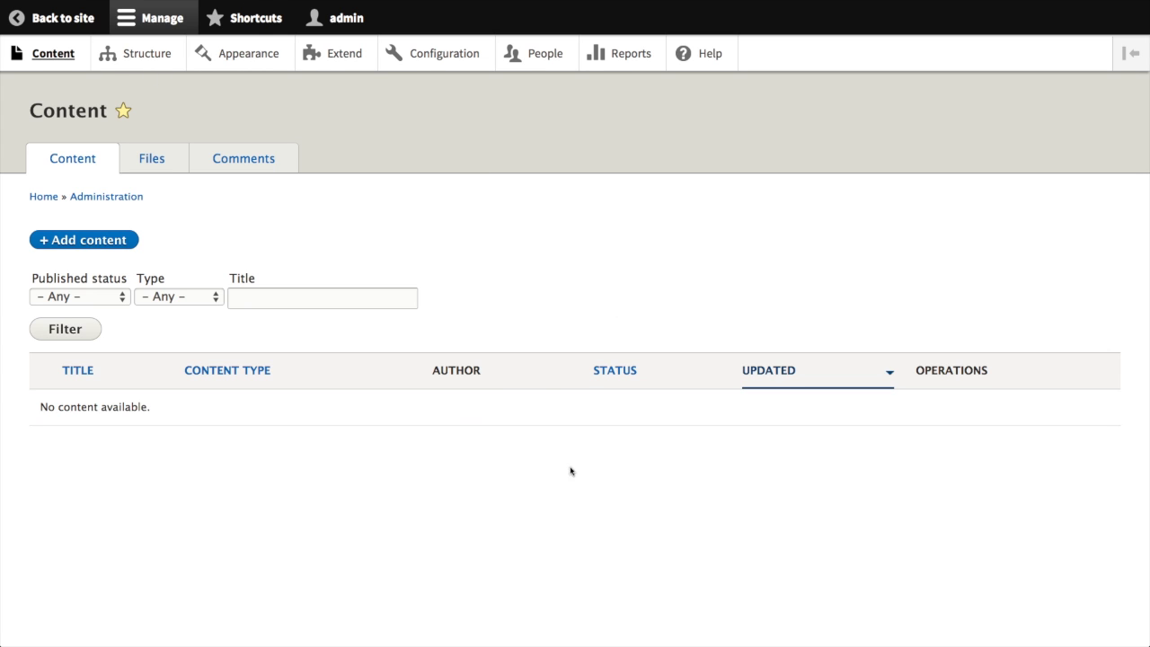
left_click(76, 23)
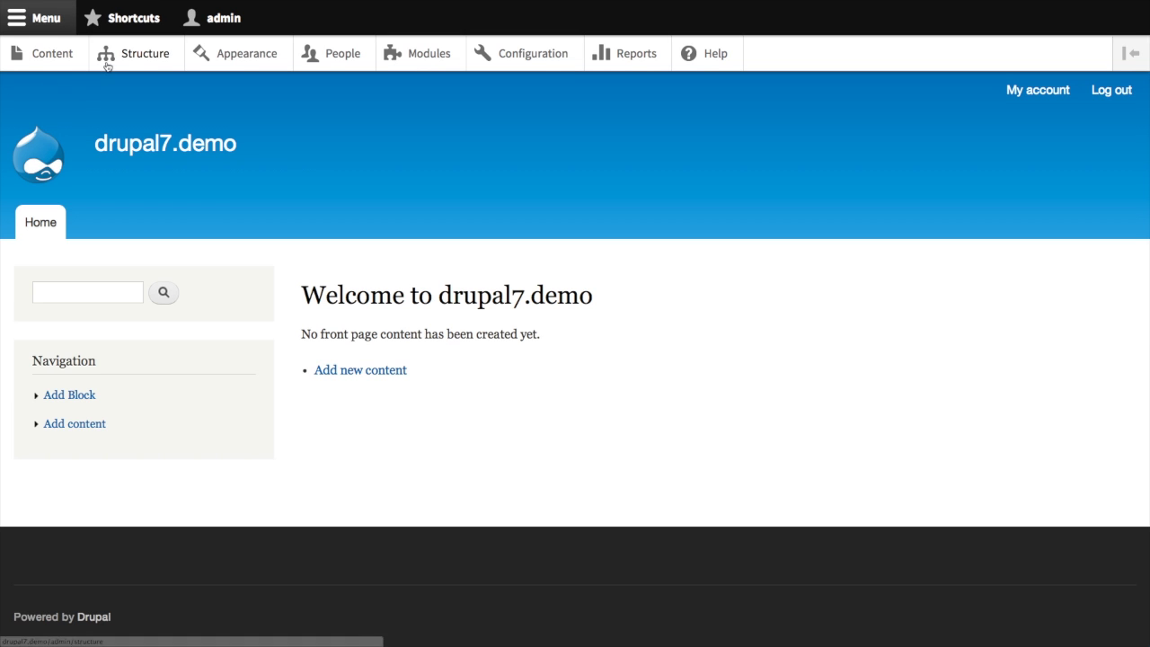
Go to Structure > Menus and edit the Main menu.
left_click(137, 55)
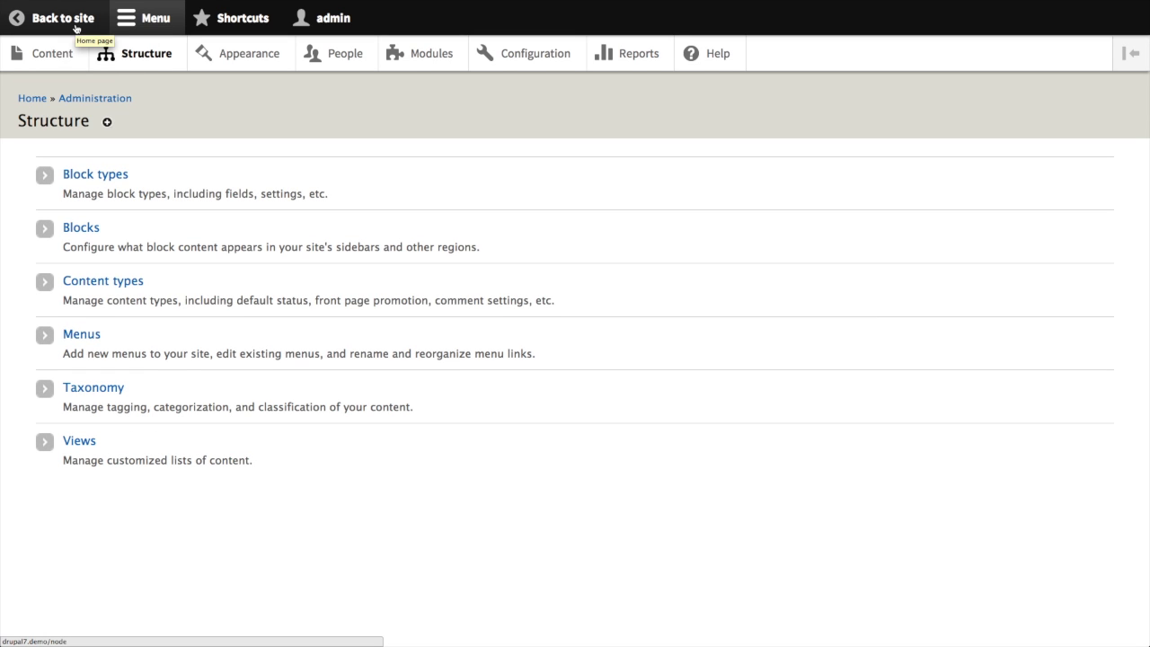
left_click(95, 339)
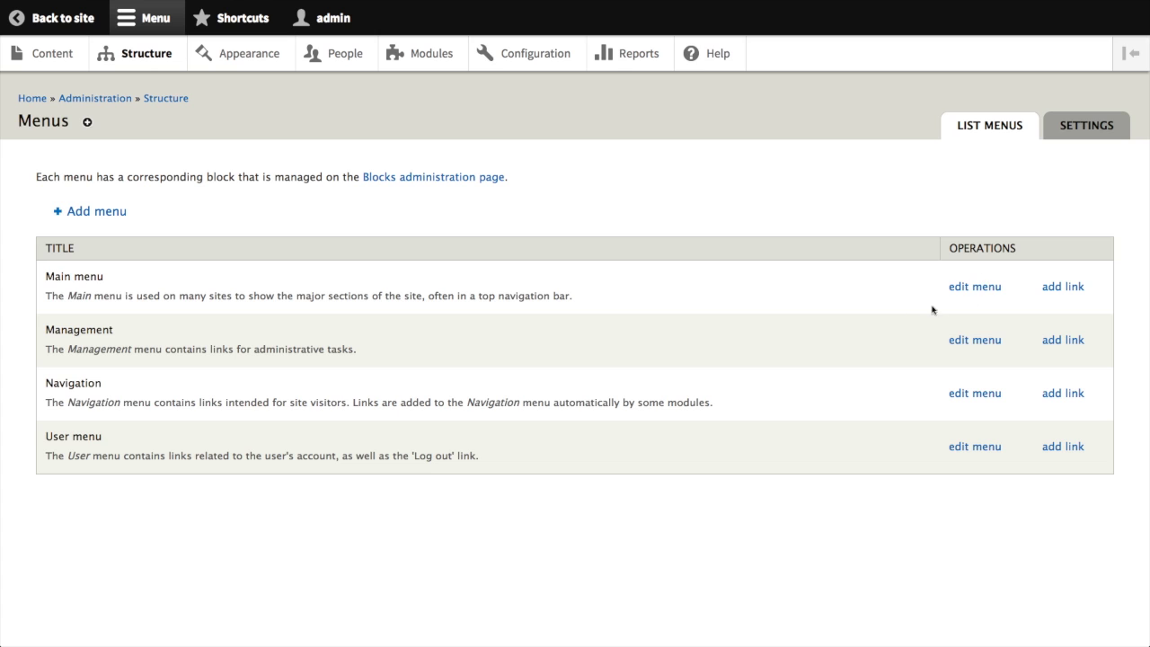
left_click(961, 289)
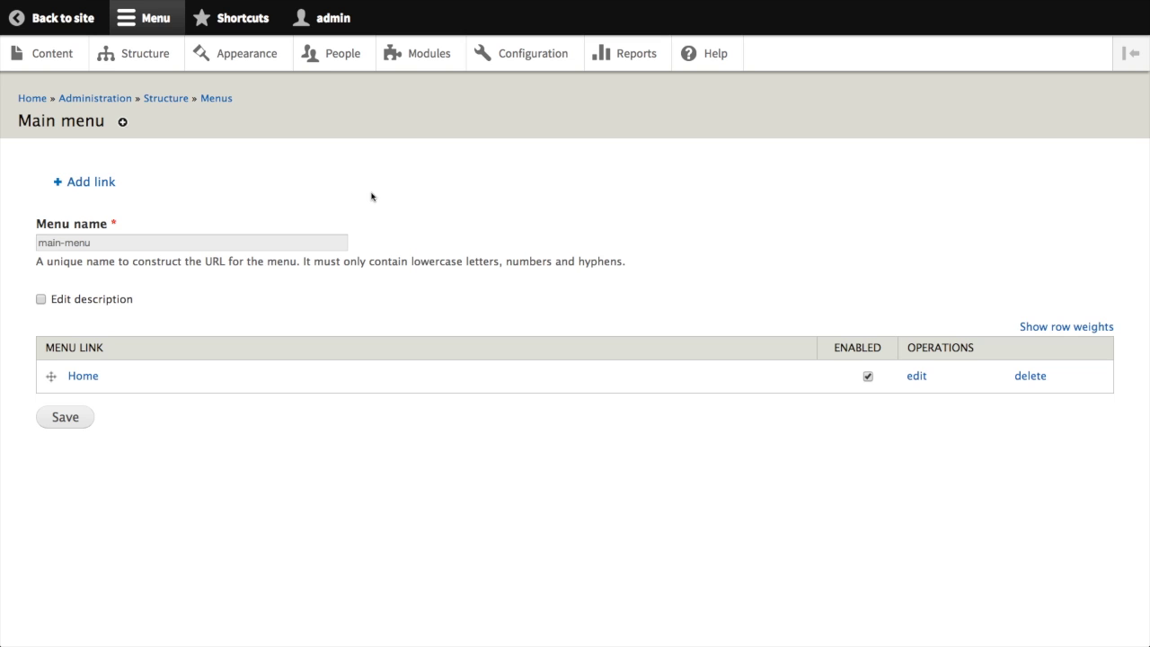
Open Breakpoints from the Media section of the Configuration page.
left_click(505, 66)
scroll(426, 292, "down", 3)
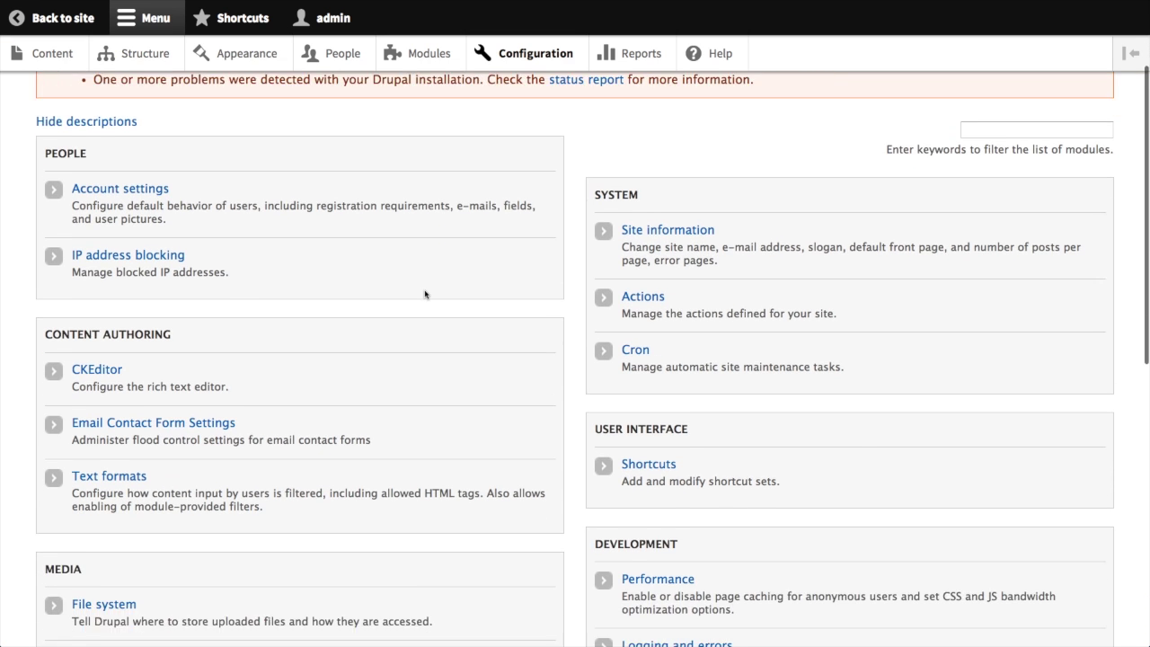
scroll(426, 294, "down", 5)
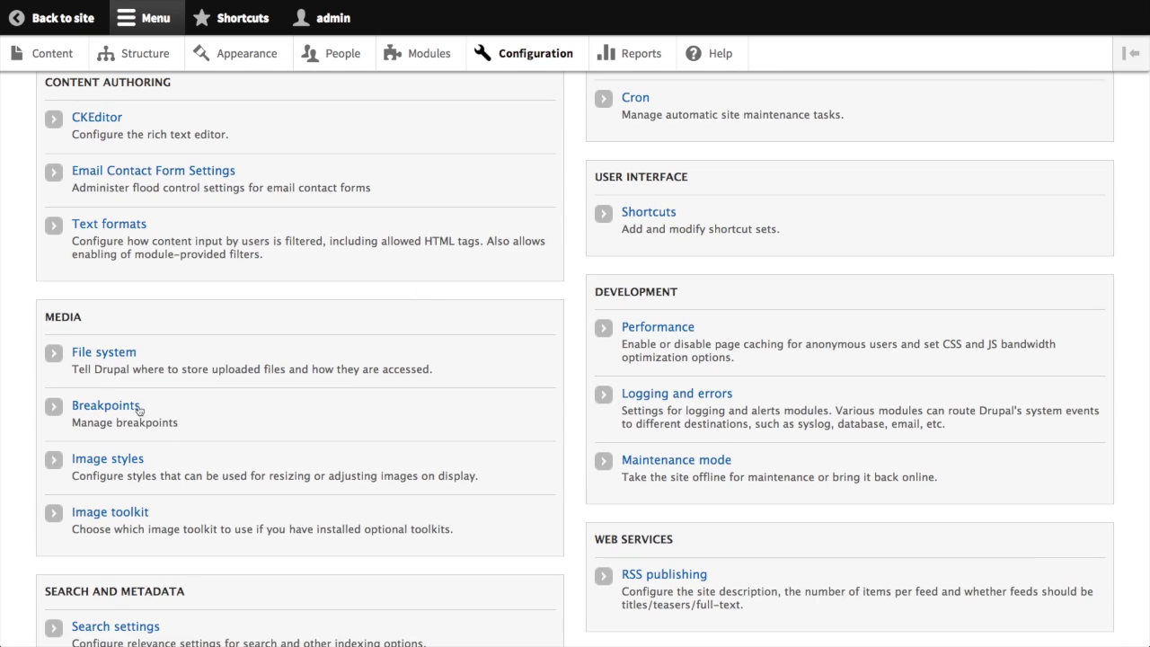
left_click(137, 407)
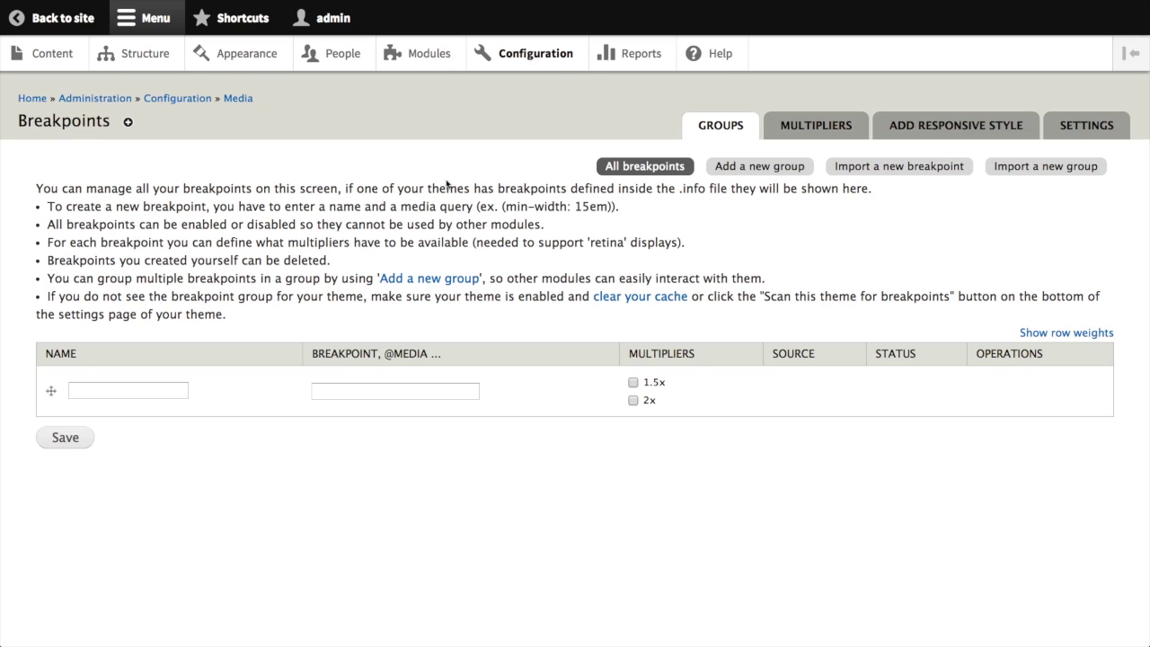
Go from Structure to the block layout and open the Multiblock instances page.
left_click(140, 58)
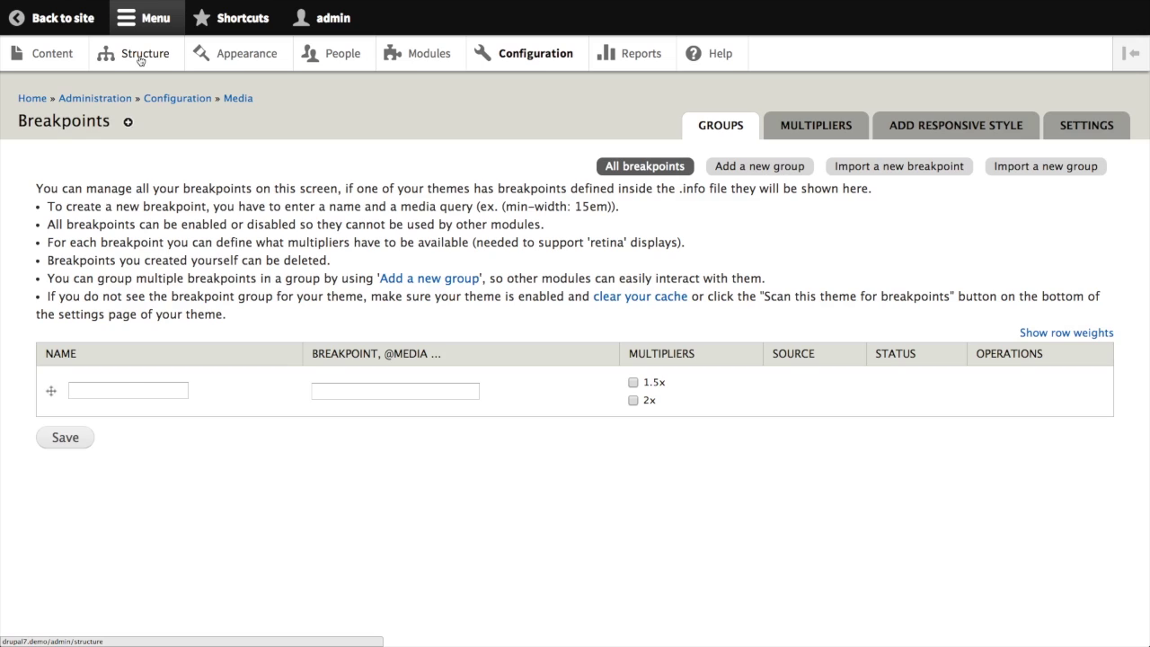
left_click(80, 229)
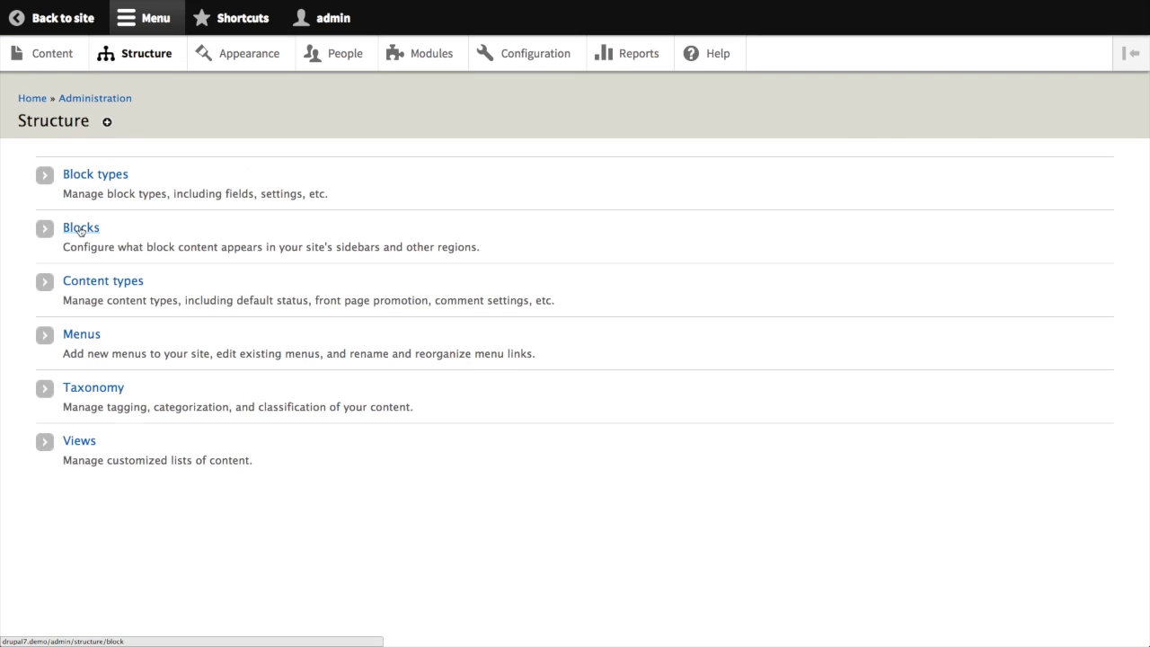
scroll(299, 353, "down", 1)
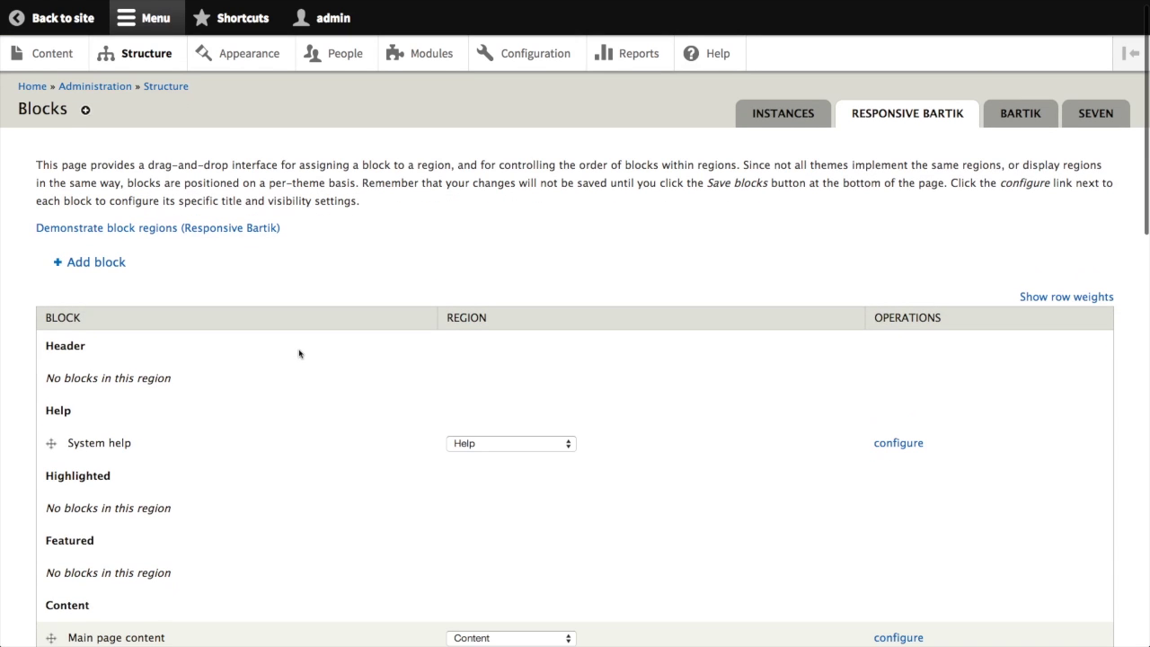
left_click(789, 105)
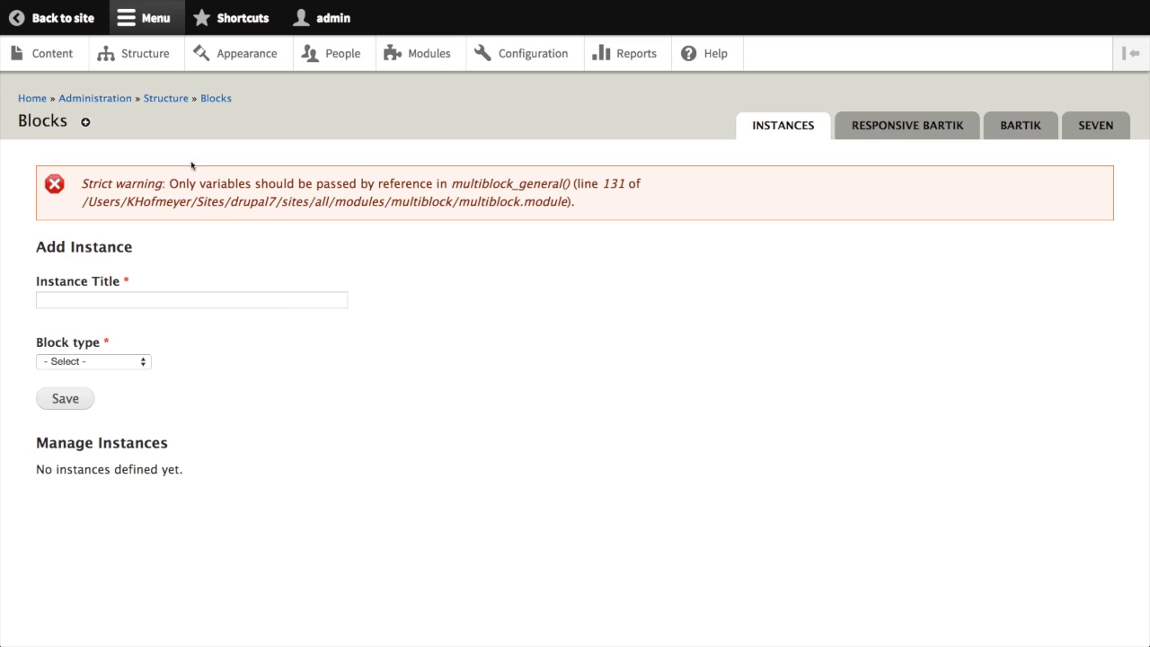
Open Manage Fields for Basic page and browse the field type dropdown without choosing one.
left_click(156, 66)
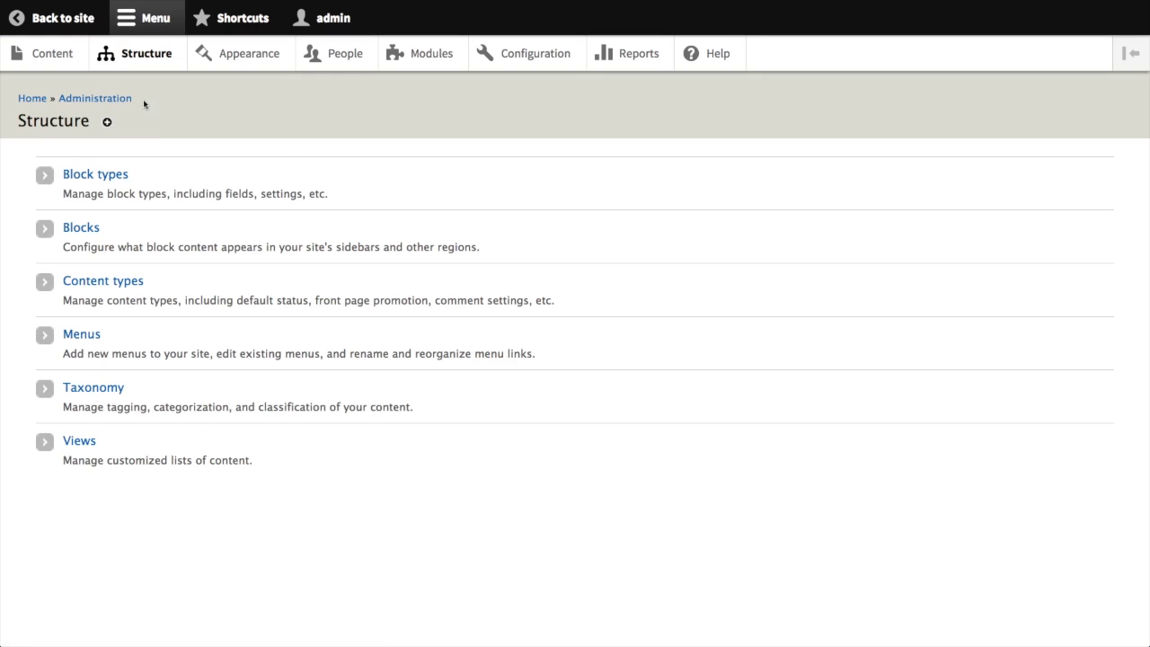
left_click(133, 282)
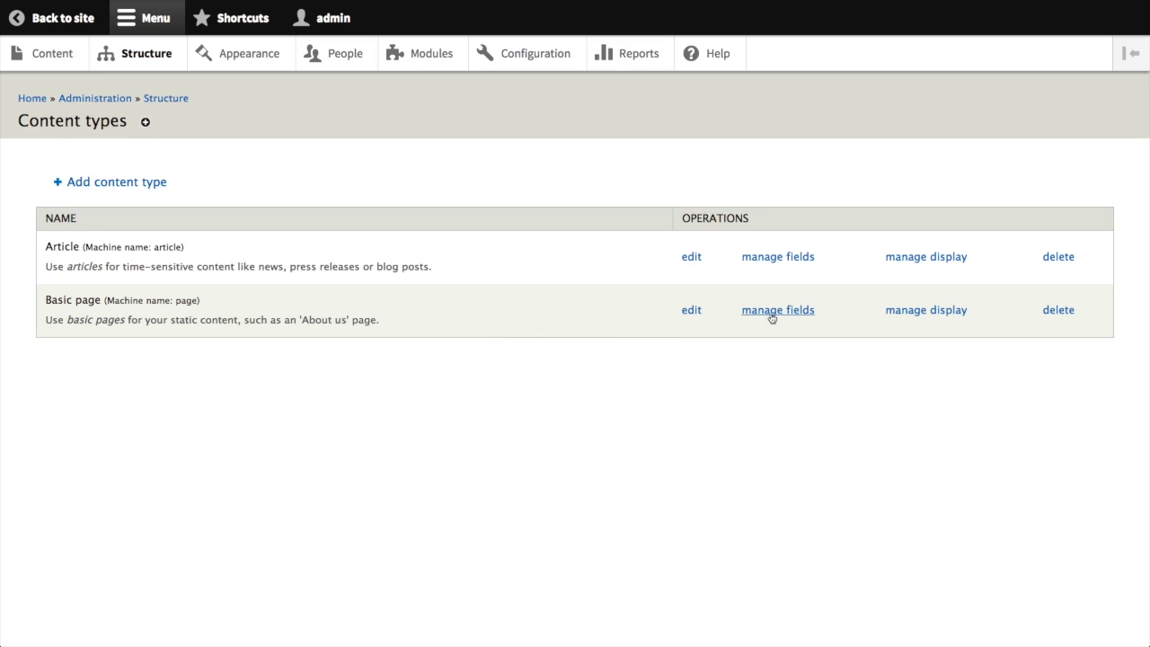
left_click(777, 311)
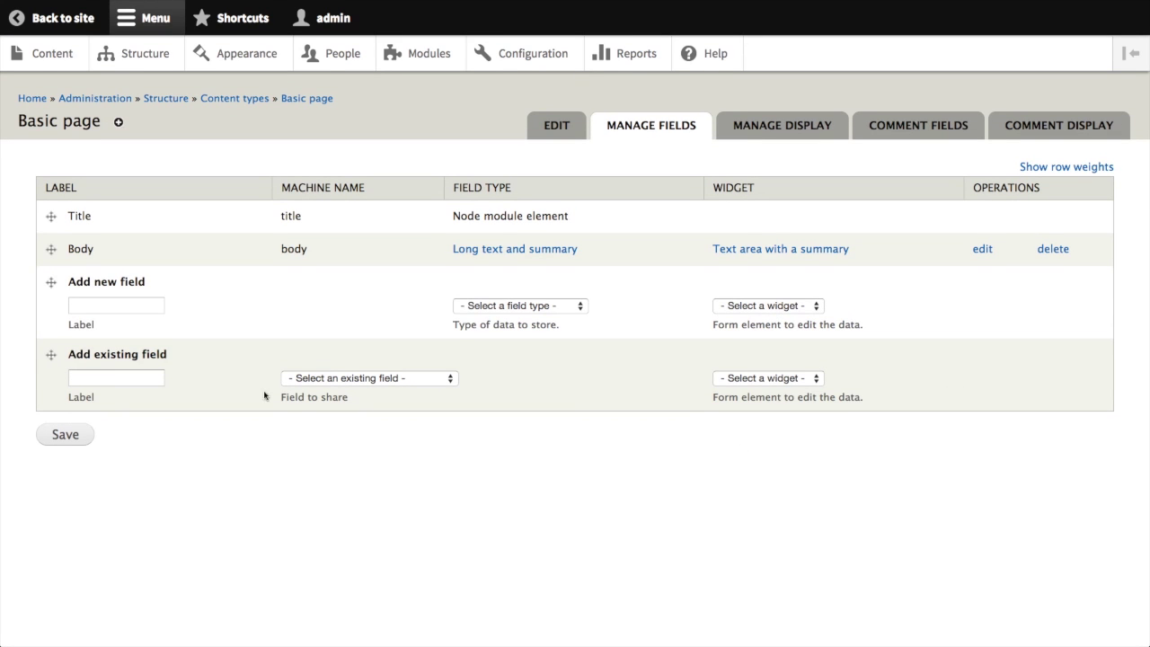
left_click(539, 307)
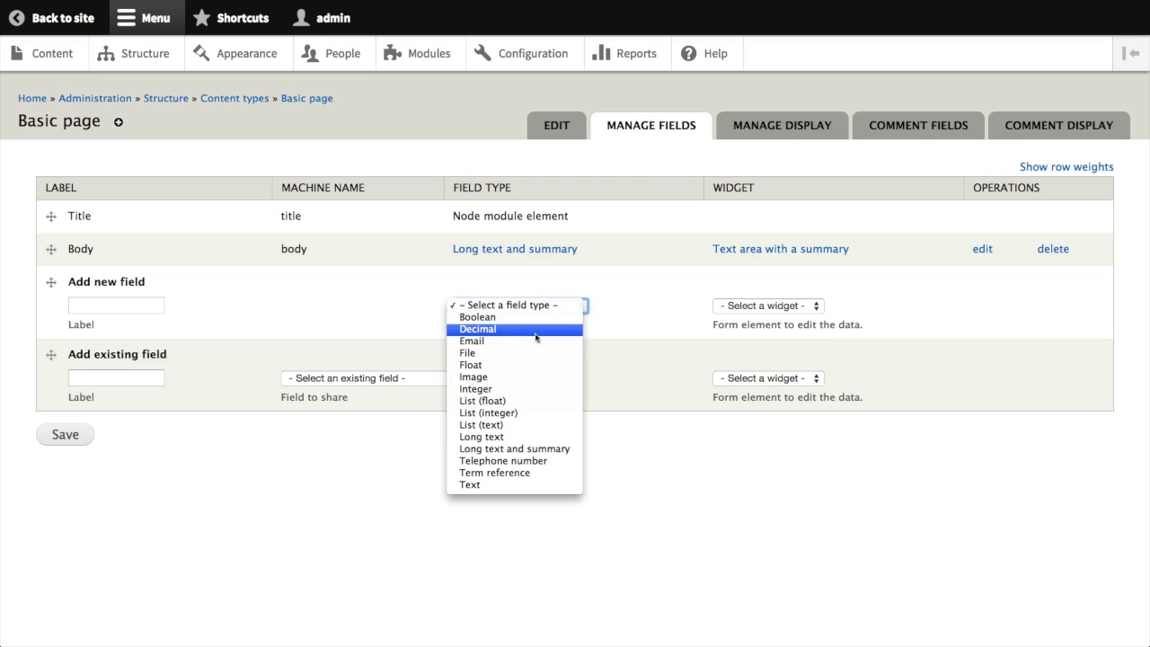
left_click(384, 483)
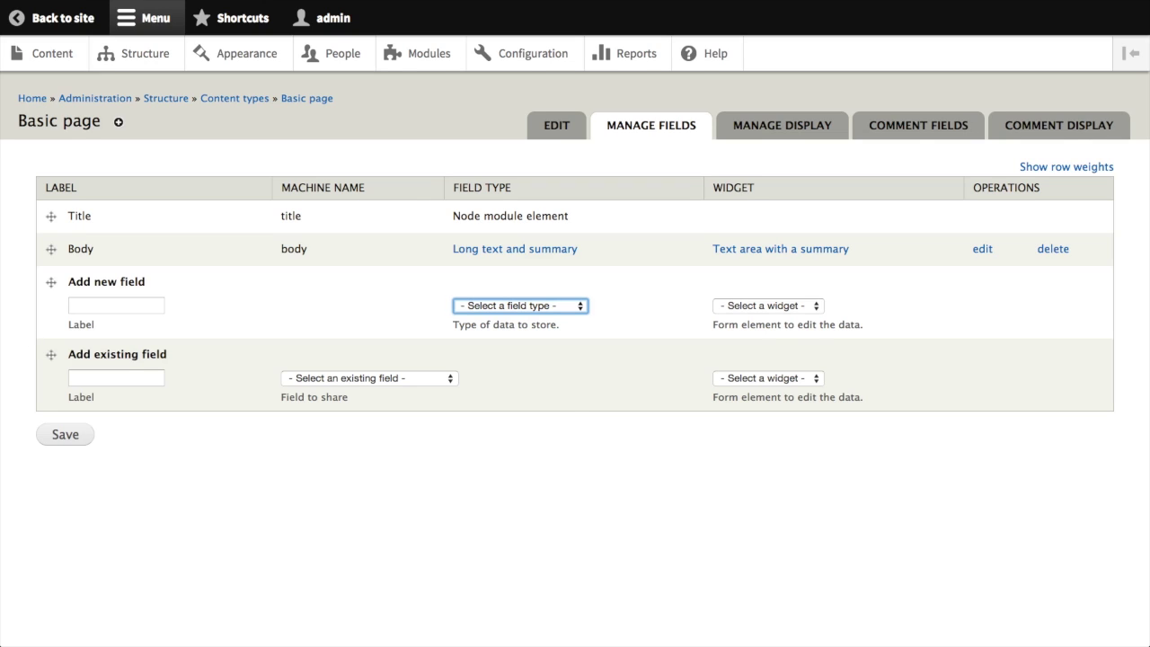
left_click(462, 193)
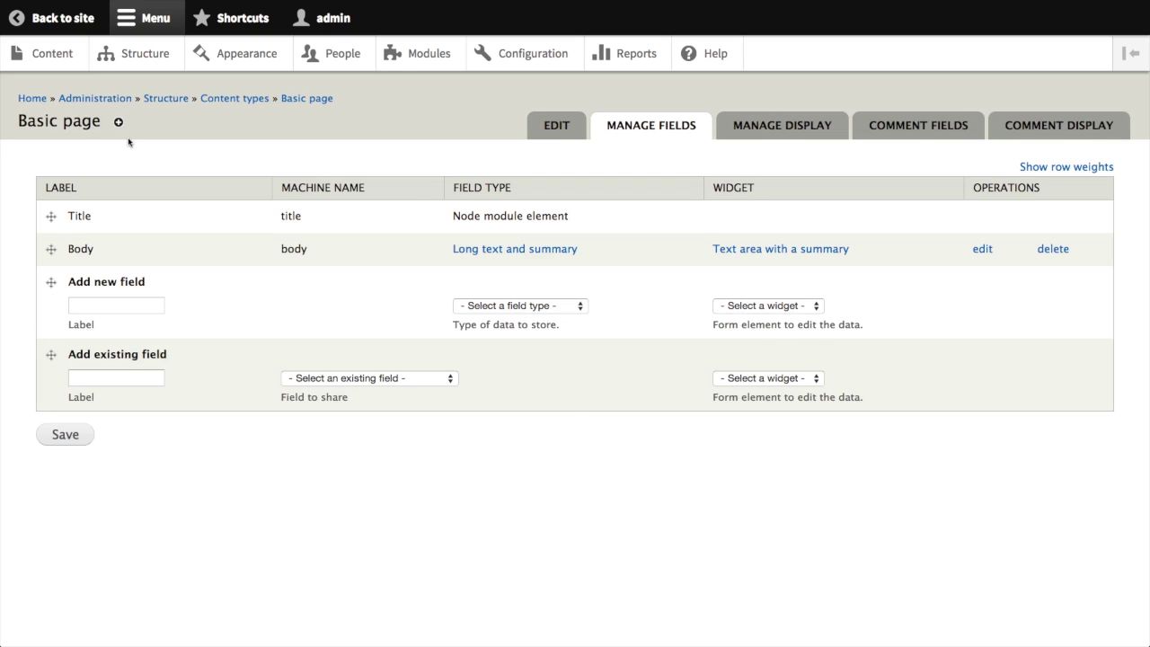
Show the Content listing and narrow the browser window until the toolbar stacks vertically.
left_click(56, 56)
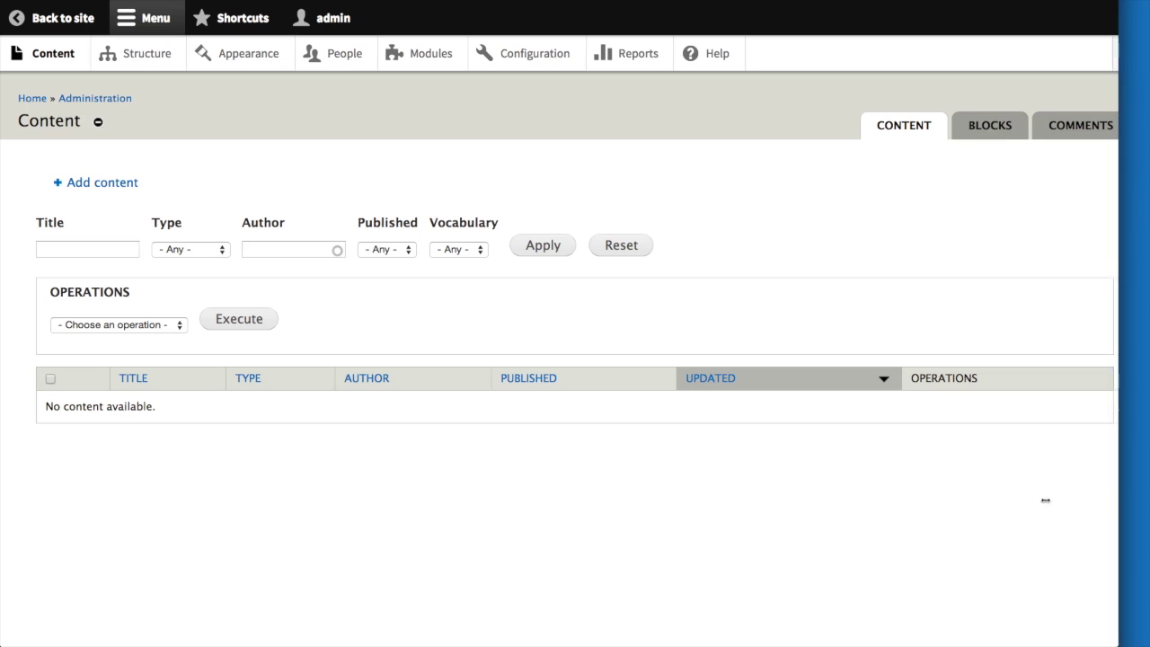
left_click_drag(1045, 501, 715, 530)
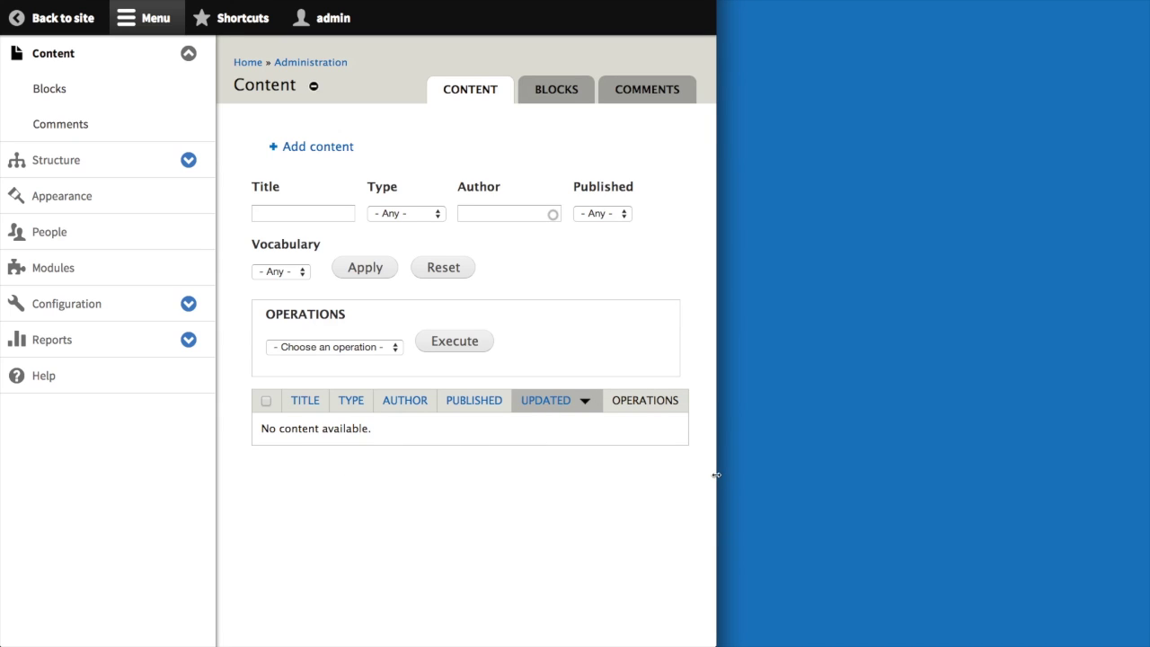
left_click_drag(716, 475, 548, 466)
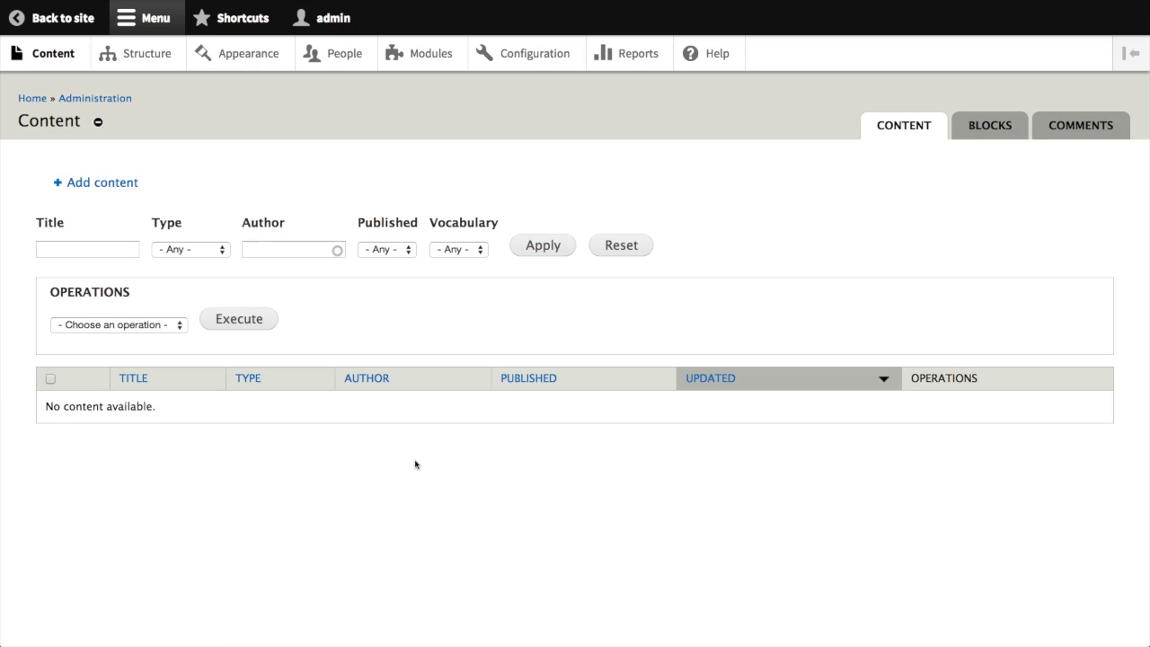
Start a new Article from Add content.
left_click(121, 184)
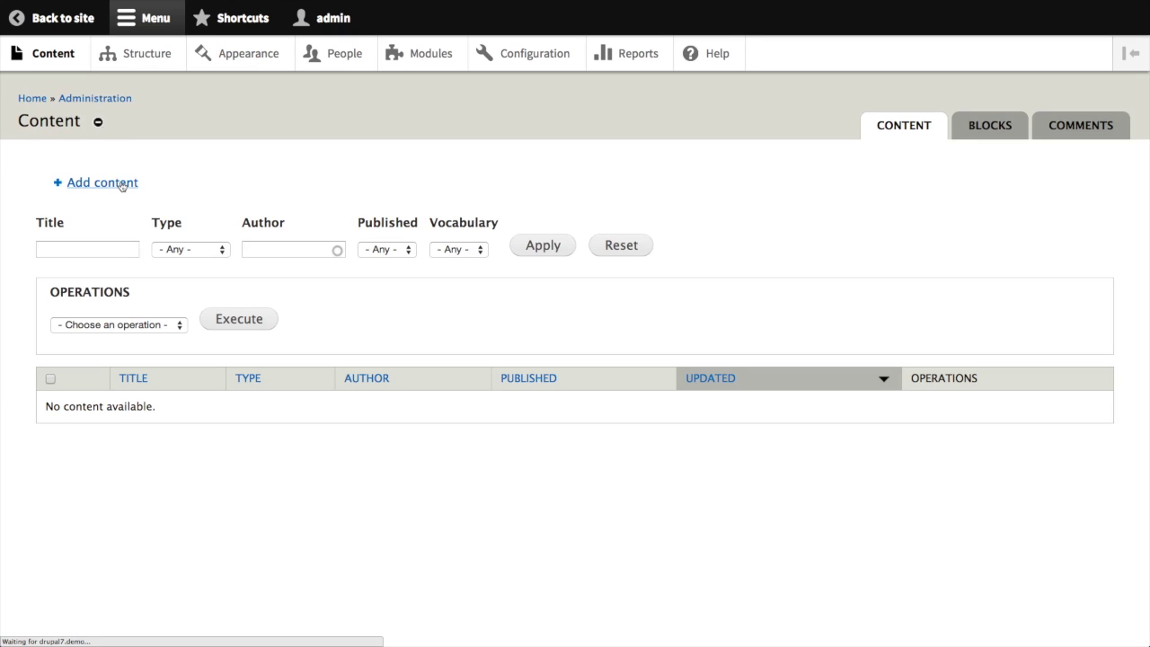
left_click(93, 176)
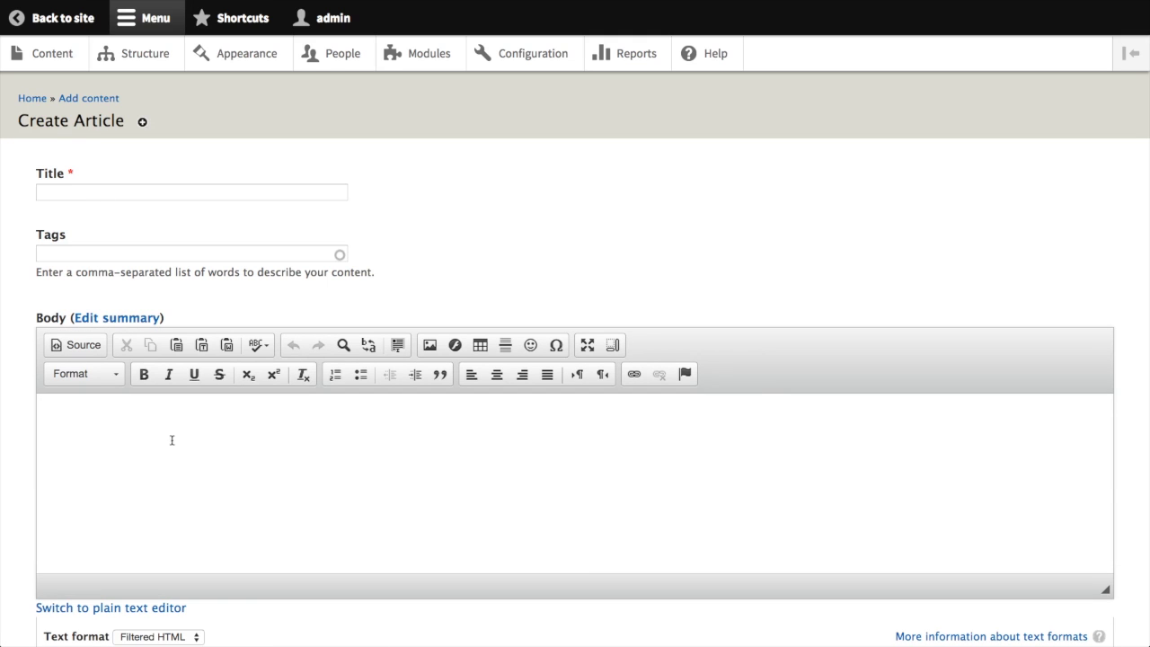
left_click(212, 442)
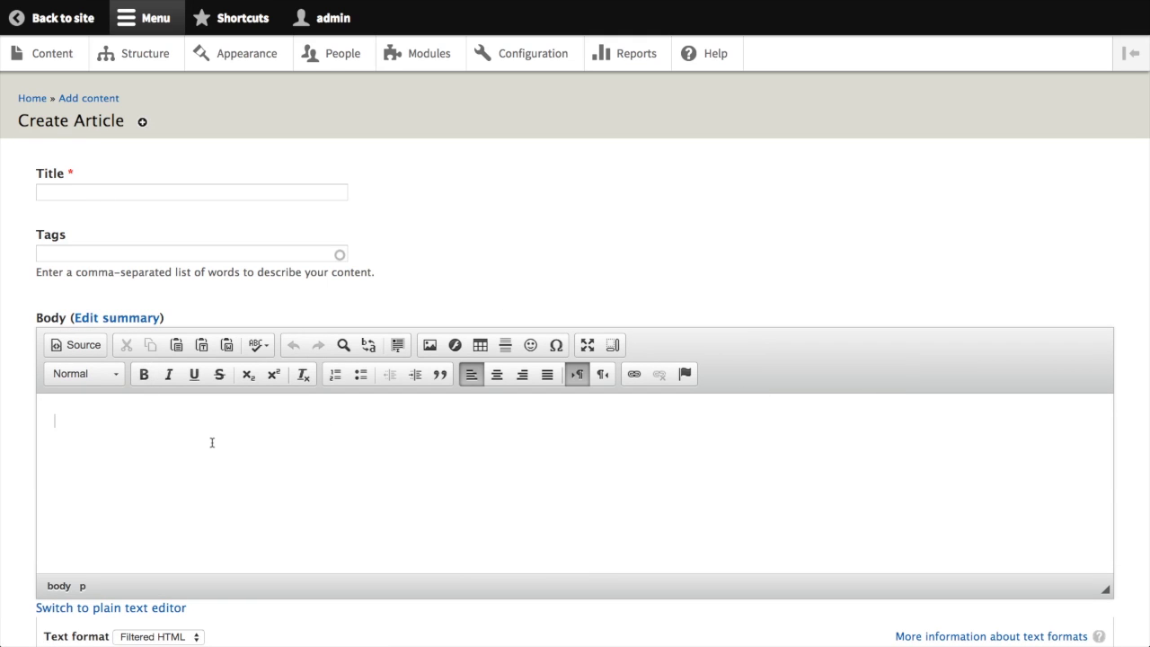
scroll(212, 442, "down", 1)
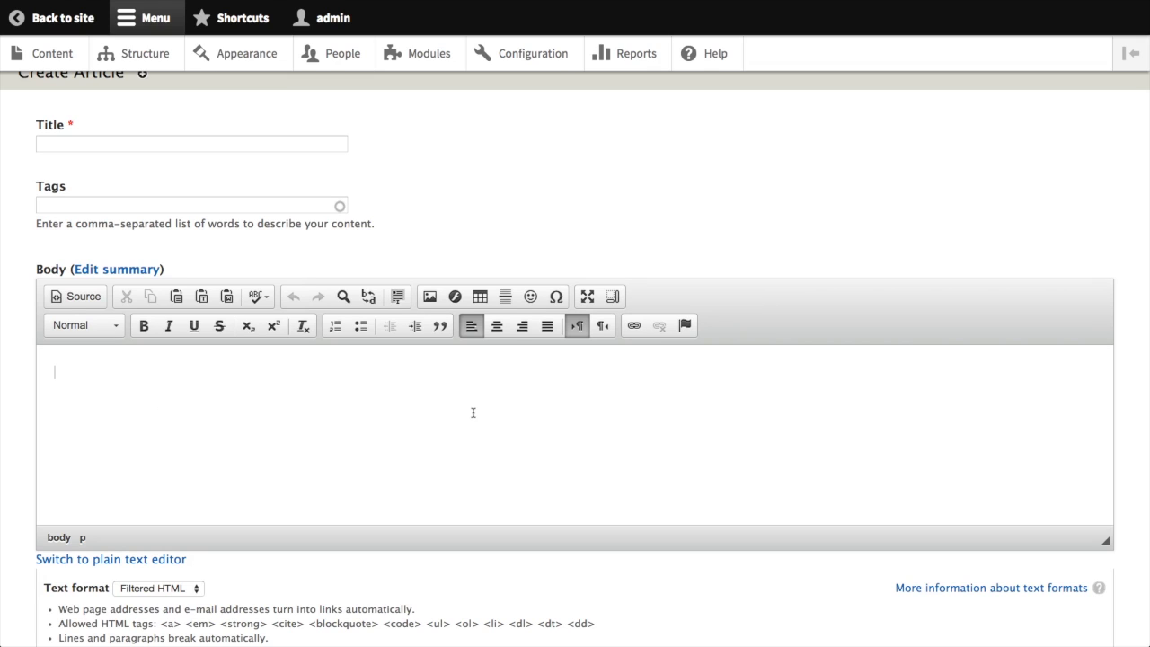
Enter the title 'Title' and the body 'Dummy text' in CKEditor, then save the article.
left_click(145, 150)
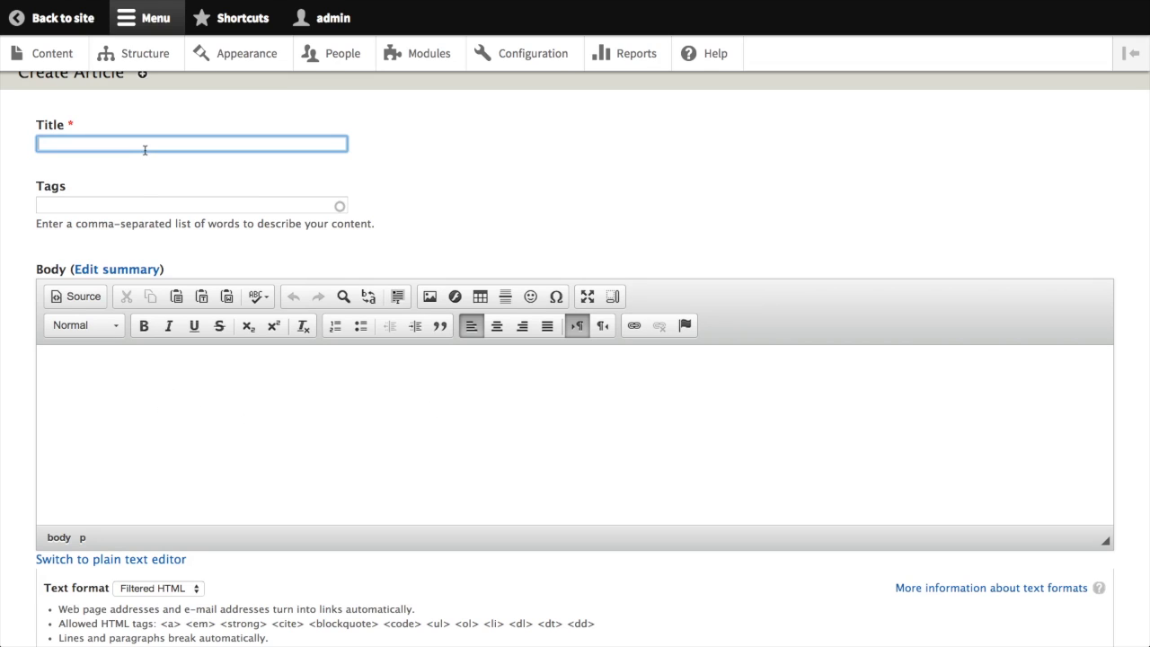
type("Title")
left_click(201, 383)
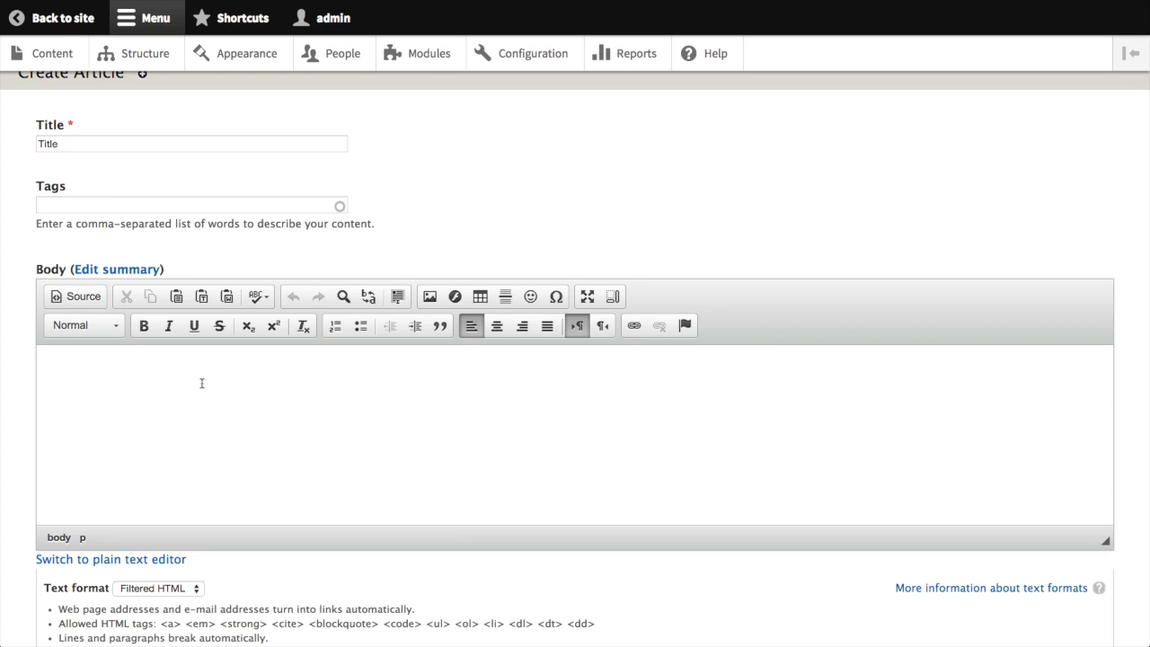
type("Dummy text")
scroll(303, 443, "down", 10)
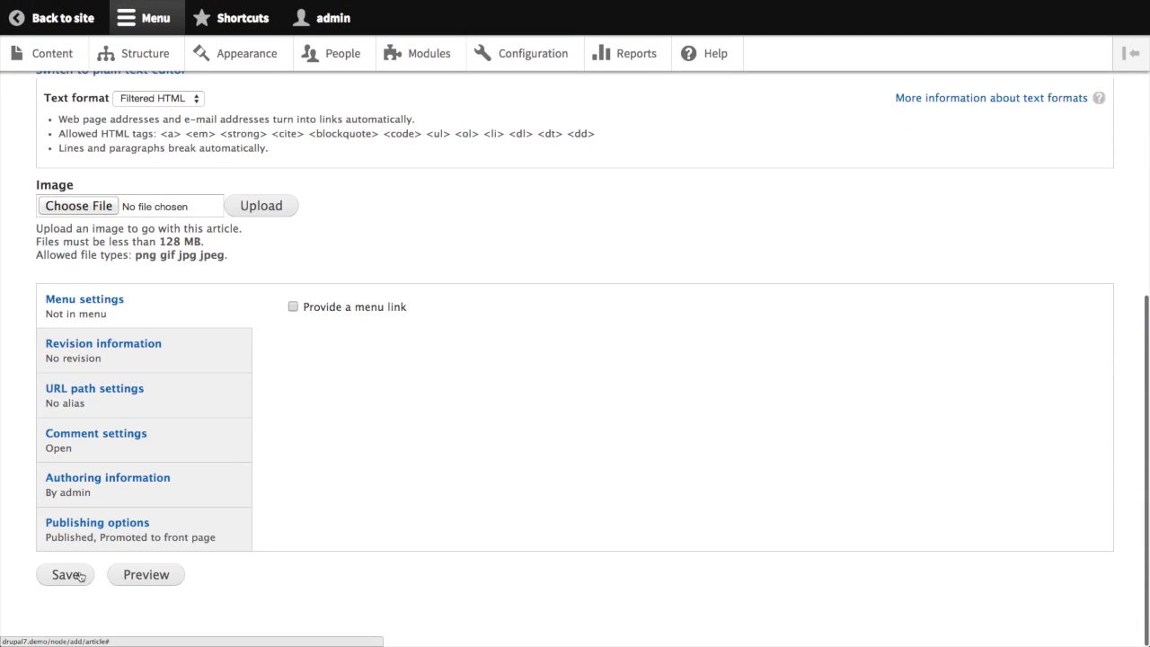
left_click(80, 575)
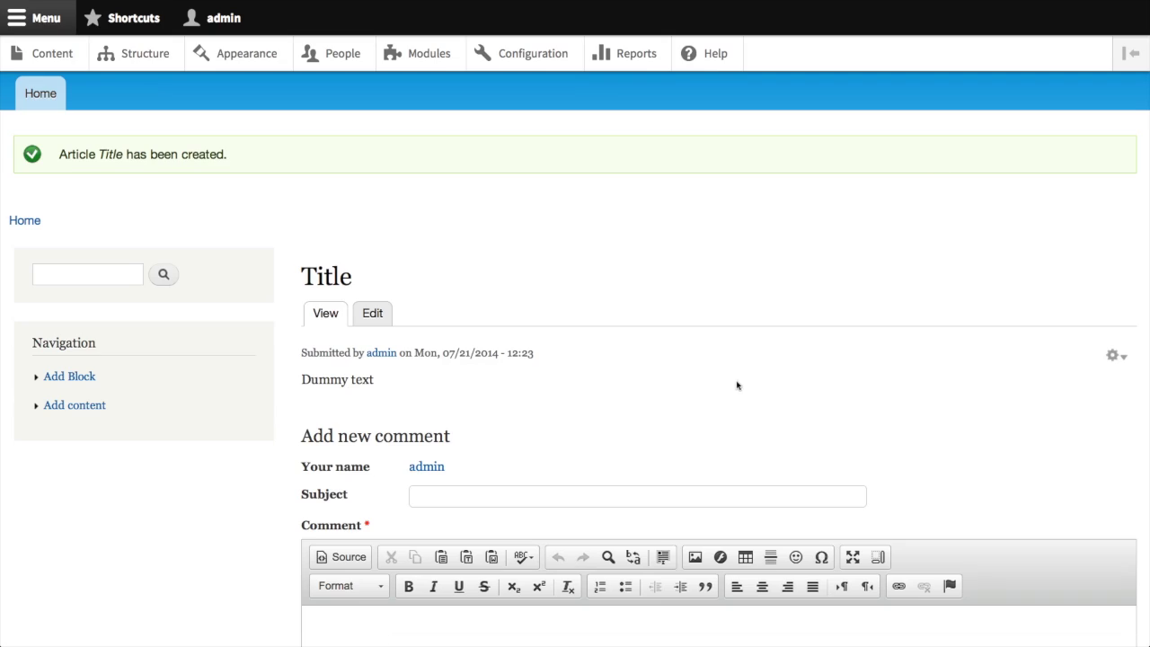
On the front page, Quick edit the 'Title' teaser and open its 'Dummy text' body in inline CKEditor.
left_click(54, 103)
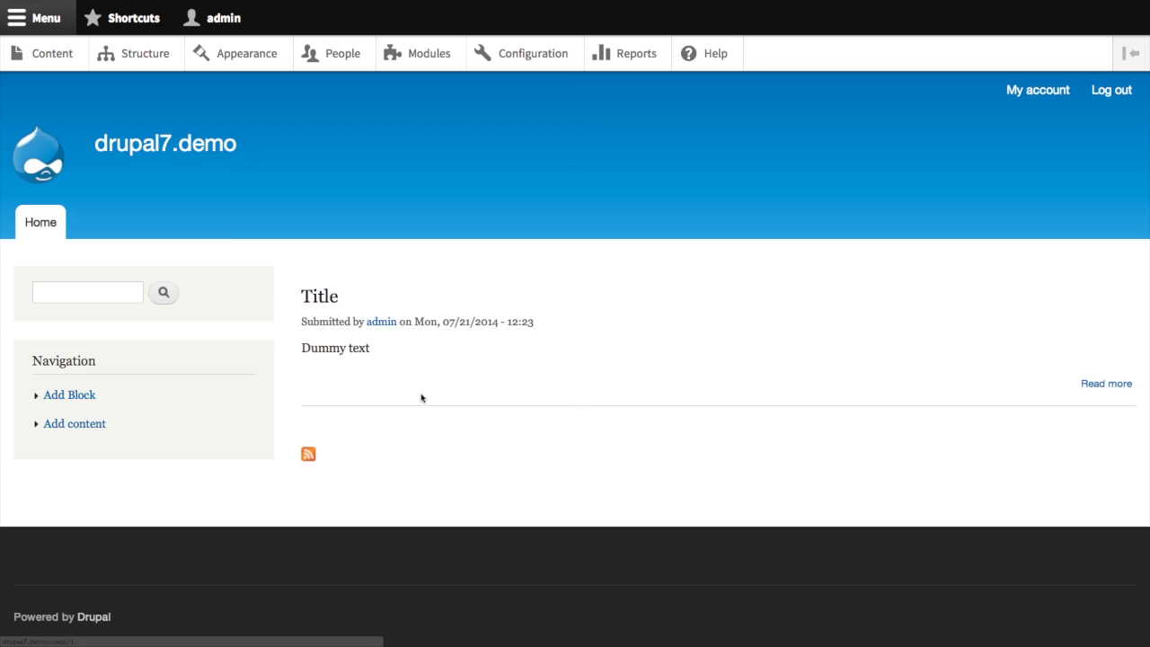
mouse_move(422, 362)
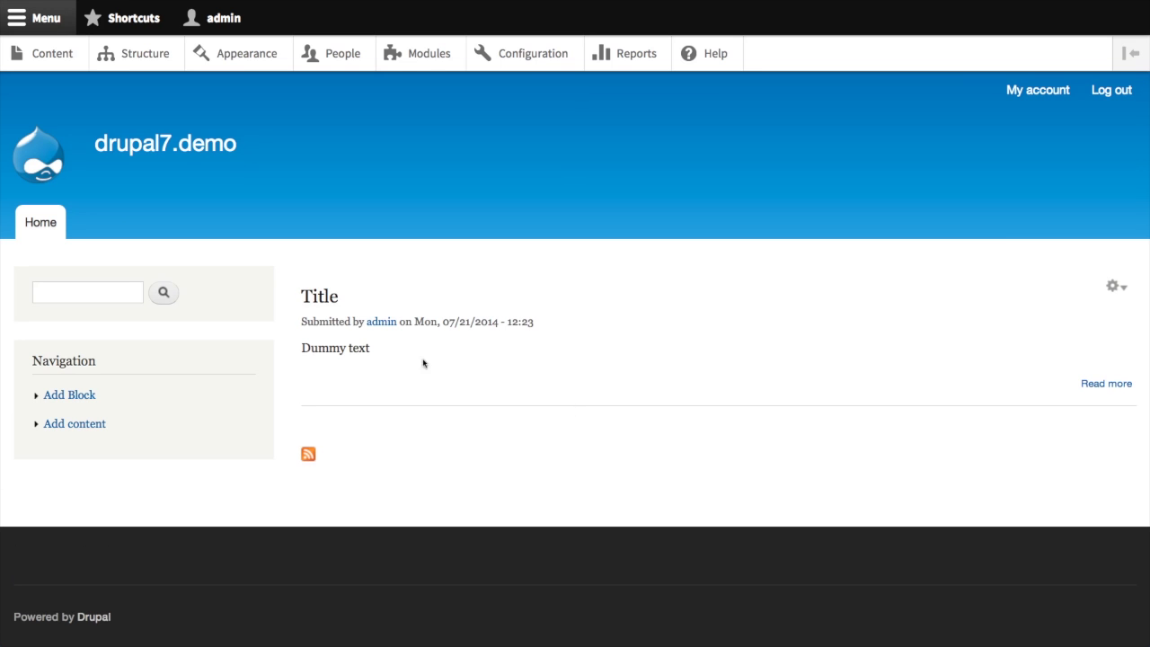
left_click(1117, 289)
left_click(1115, 309)
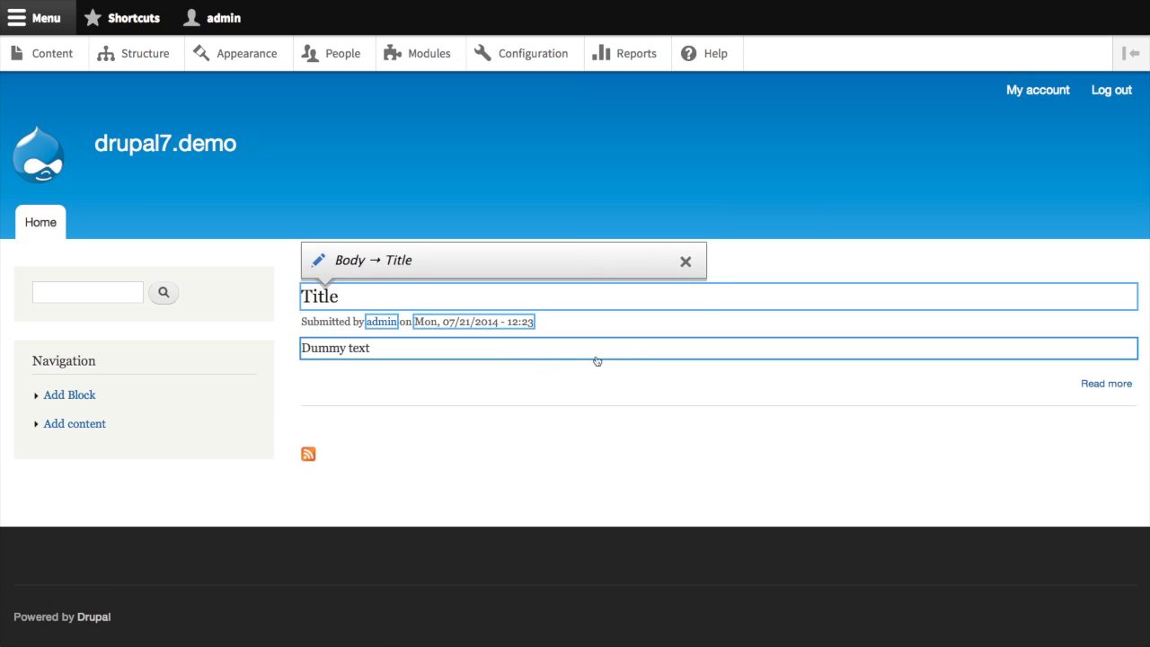
left_click(510, 355)
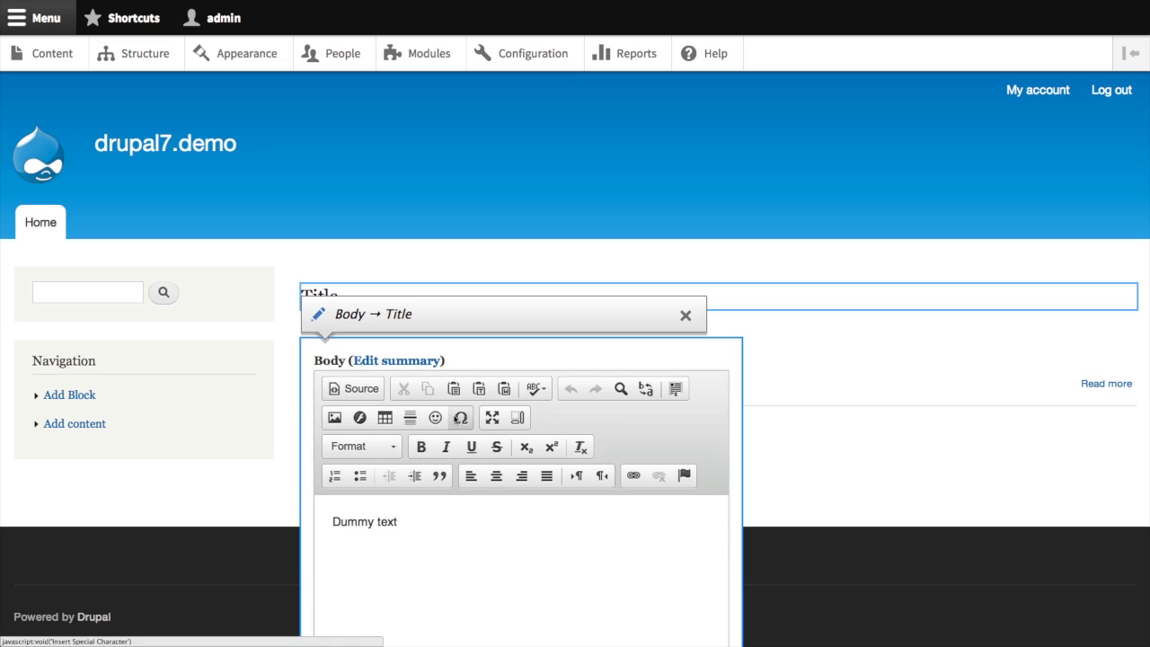